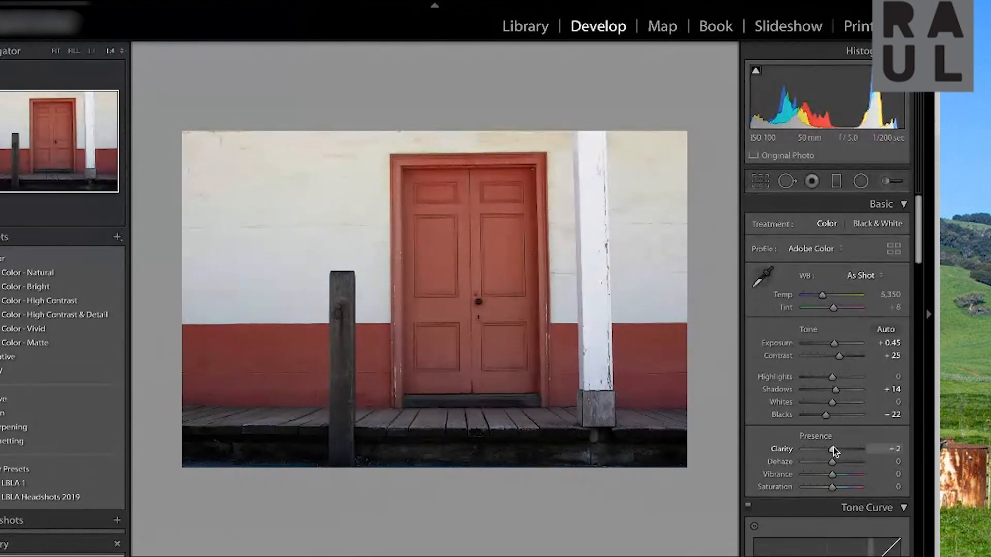
Set the door photo's Clarity to +53, Highlights to −51 and Exposure to +0.70
left_click_drag(838, 447, 846, 448)
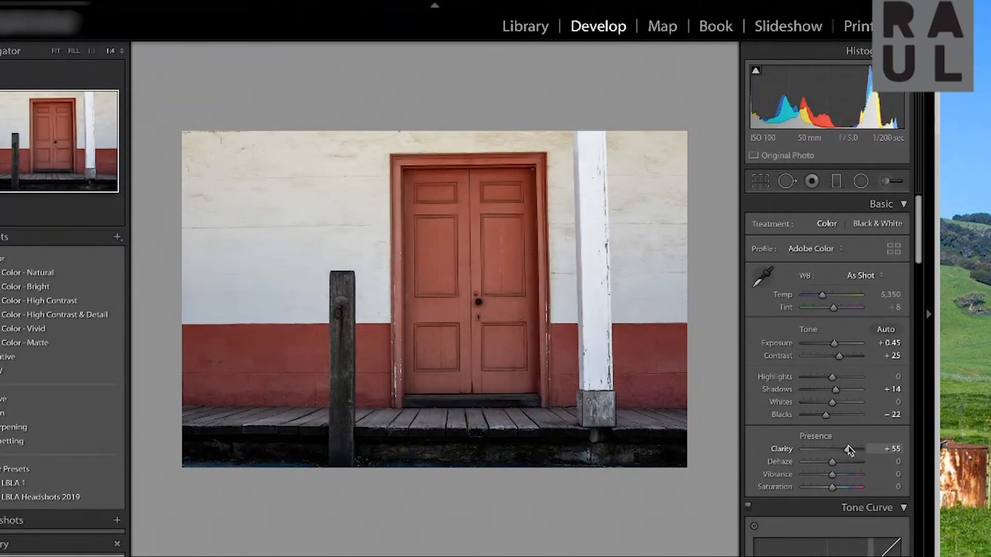
left_click_drag(848, 451, 847, 449)
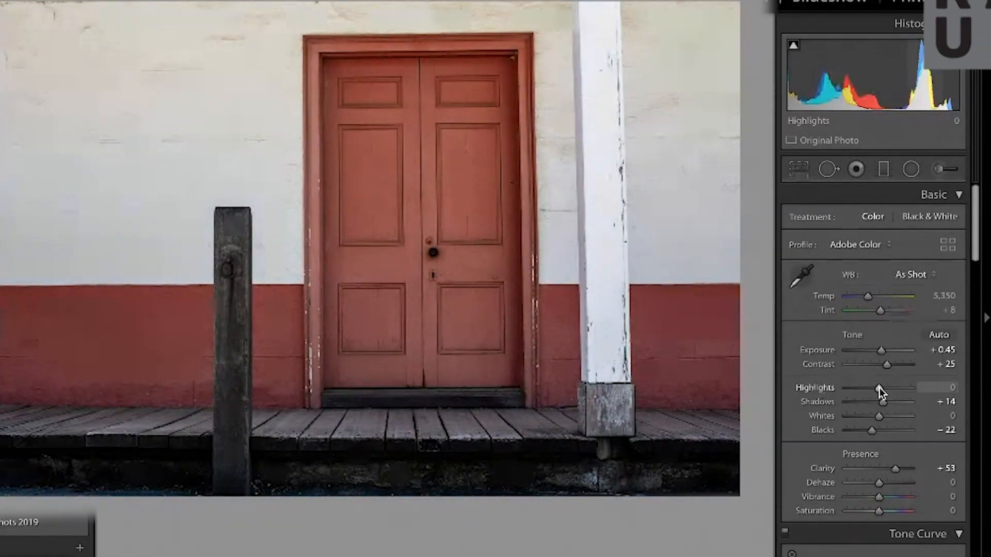
mouse_move(878, 388)
left_mouse_down()
mouse_move(890, 389)
mouse_move(862, 388)
left_mouse_up()
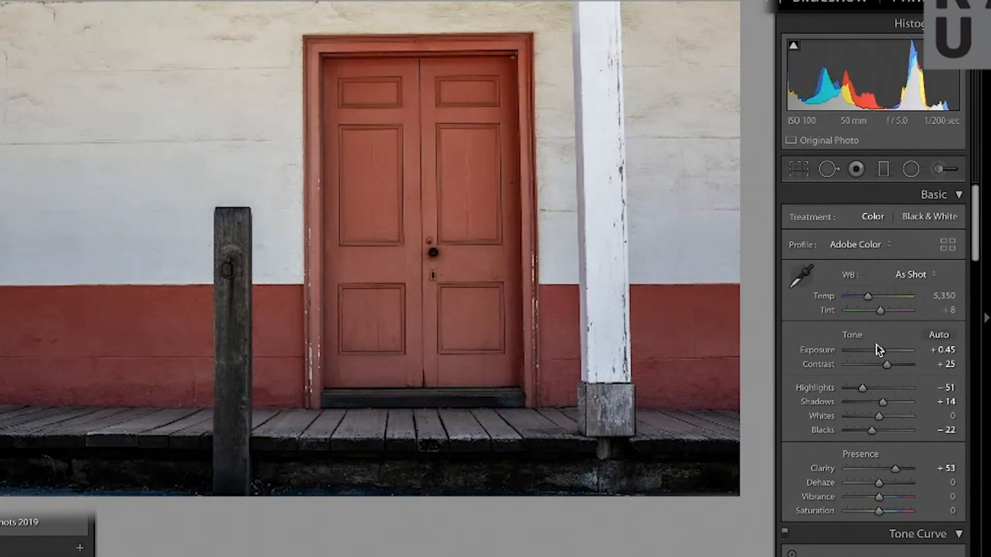
left_click_drag(880, 349, 884, 360)
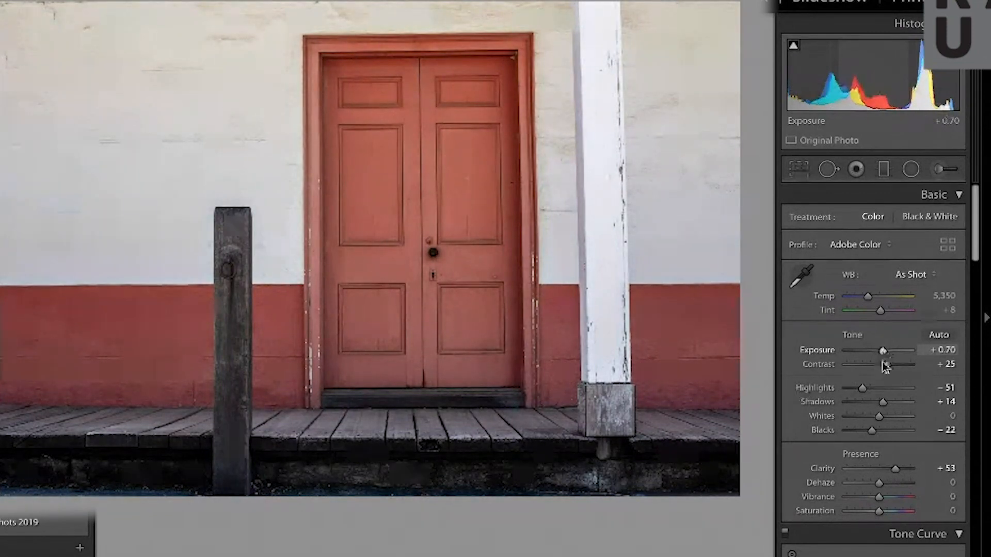
Set the photo's Dehaze to +7 and Vibrance to +6
scroll(806, 475, "down", 1)
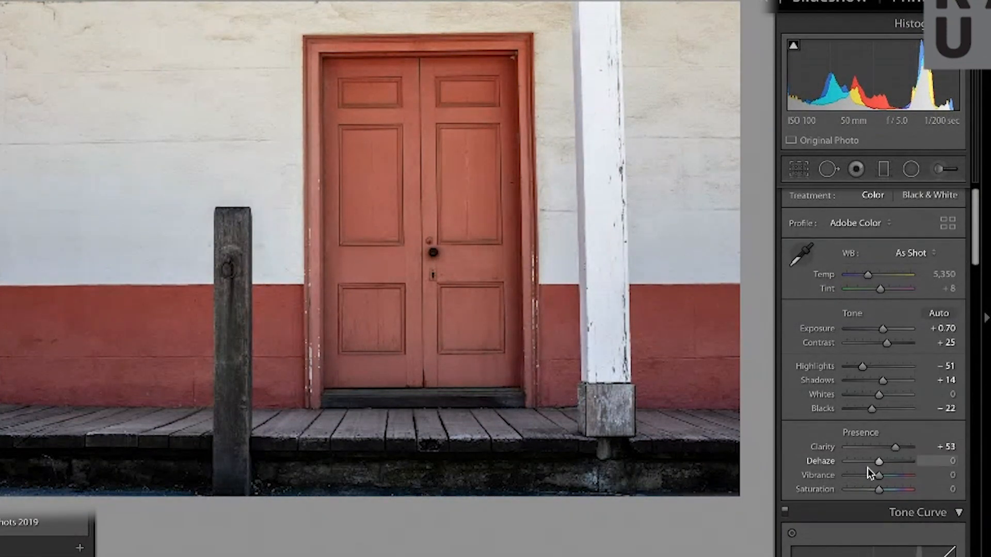
left_click_drag(878, 463, 880, 462)
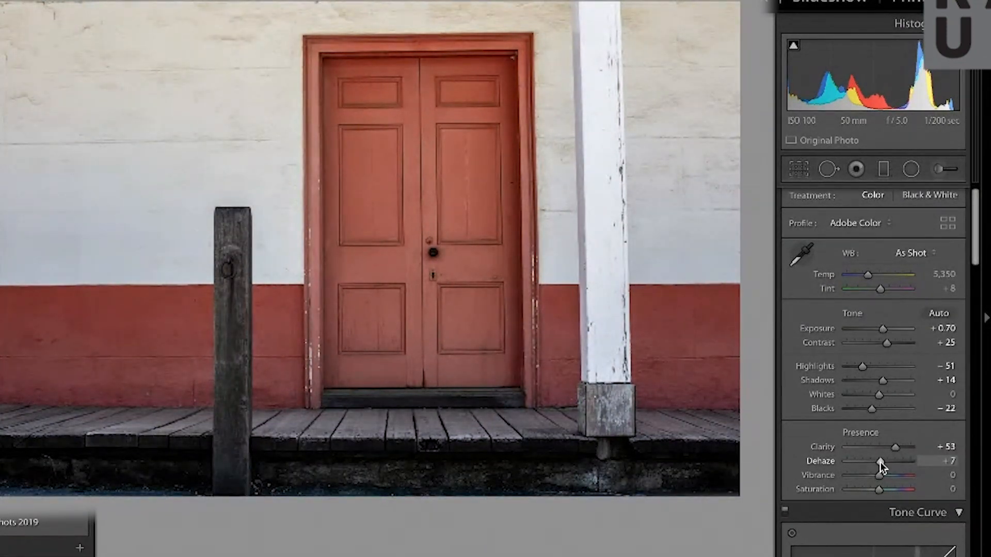
left_click_drag(878, 477, 883, 479)
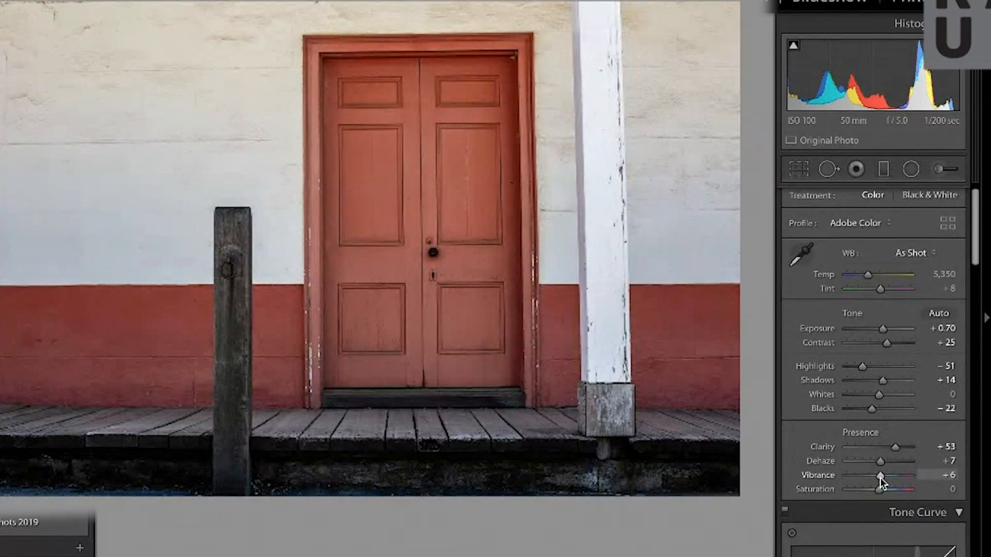
Adjust only the reds in the photo, setting their Saturation to +55 and Luminance to −26
scroll(836, 476, "down", 10)
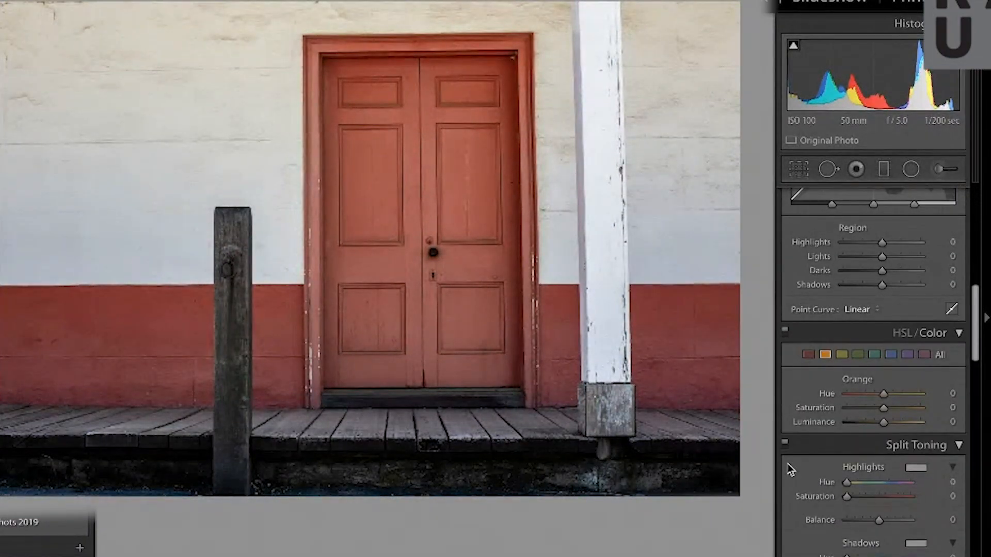
left_click(811, 357)
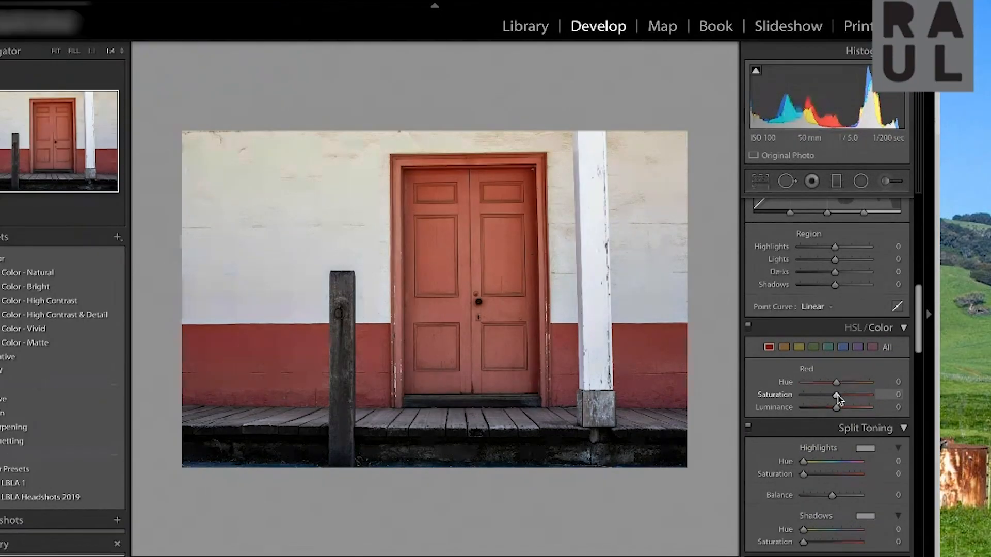
left_click_drag(883, 408, 852, 394)
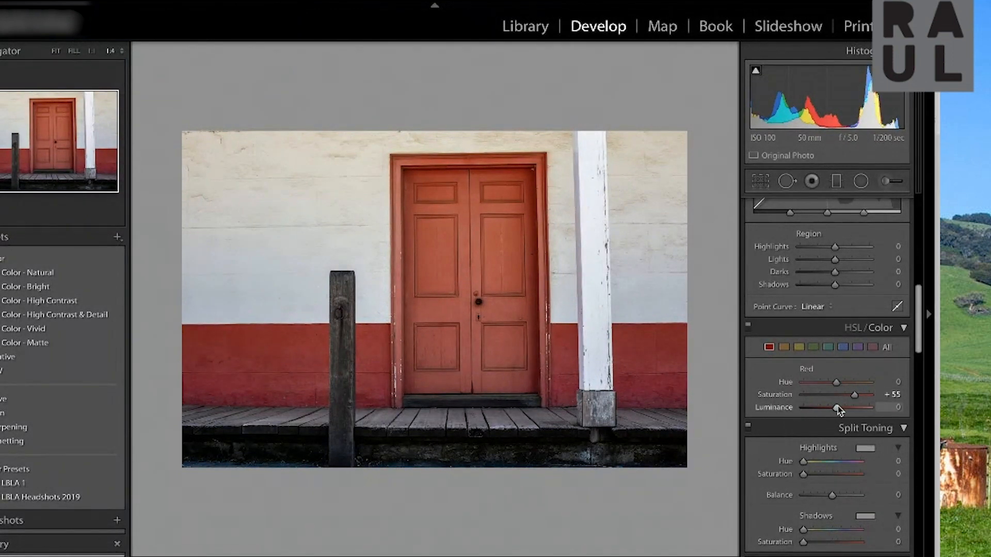
left_click_drag(835, 408, 828, 407)
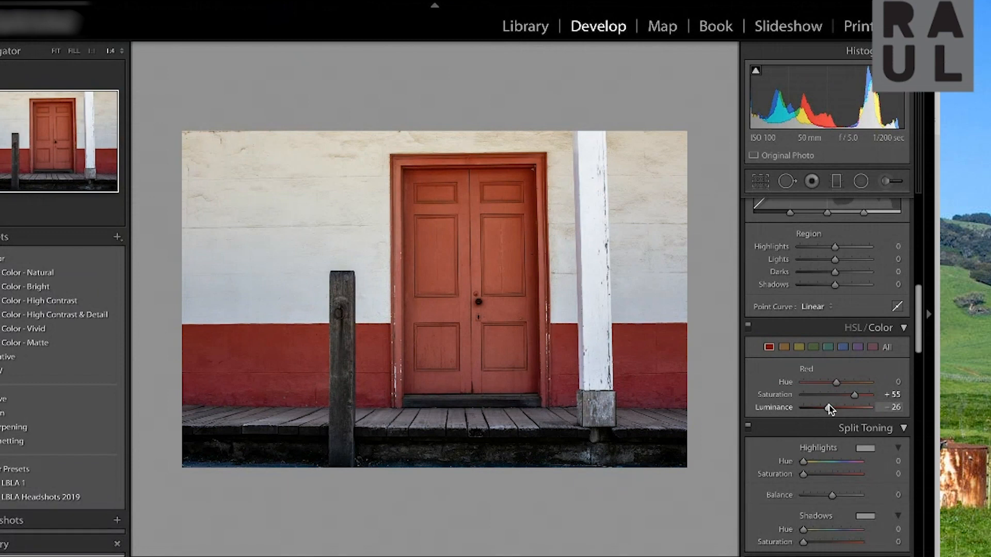
Set the oranges' Saturation to +60 and Luminance to +10, and adjust the Saturation and Luminance of the yellows
left_click(783, 347)
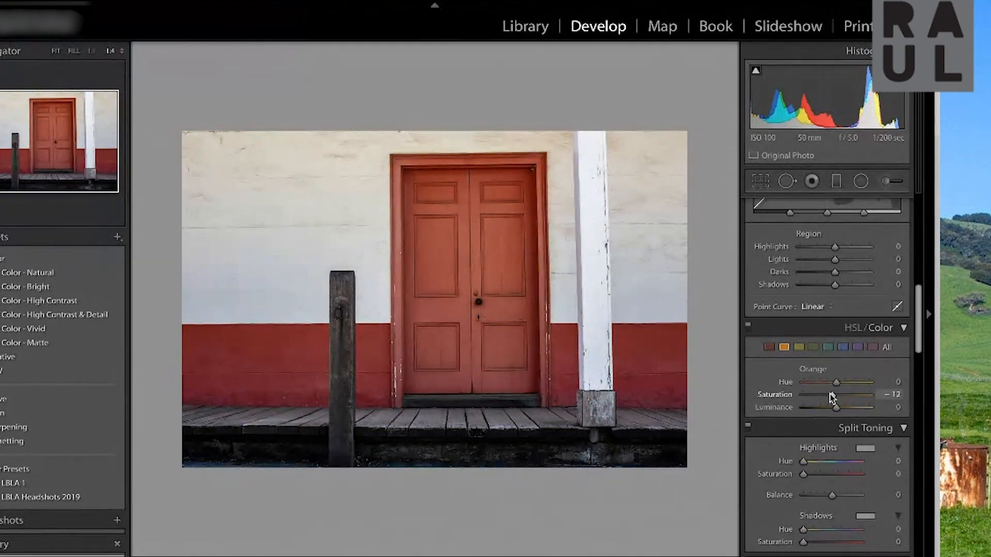
mouse_move(840, 399)
left_mouse_down()
mouse_move(866, 398)
mouse_move(858, 395)
left_mouse_up()
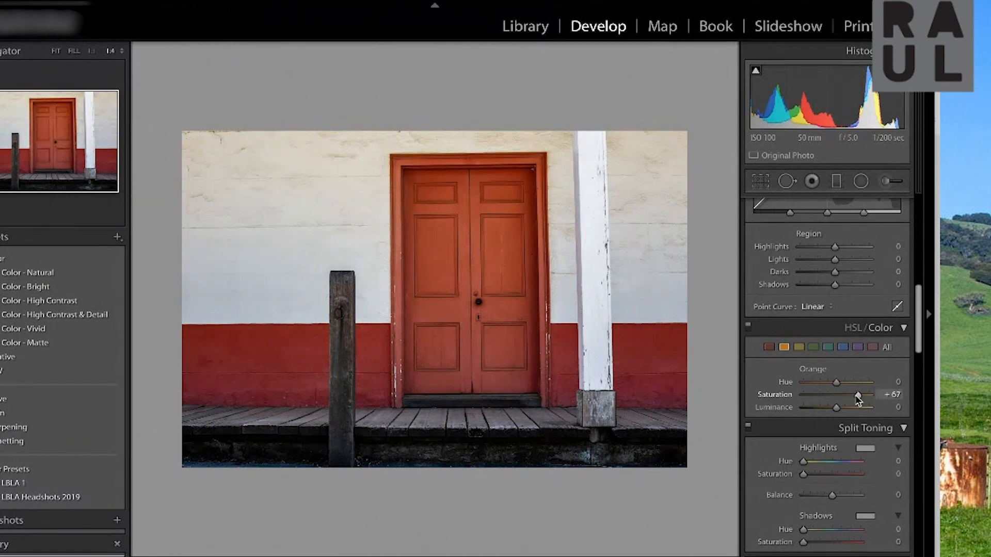
mouse_move(835, 409)
left_mouse_down()
mouse_move(824, 409)
mouse_move(839, 409)
left_mouse_up()
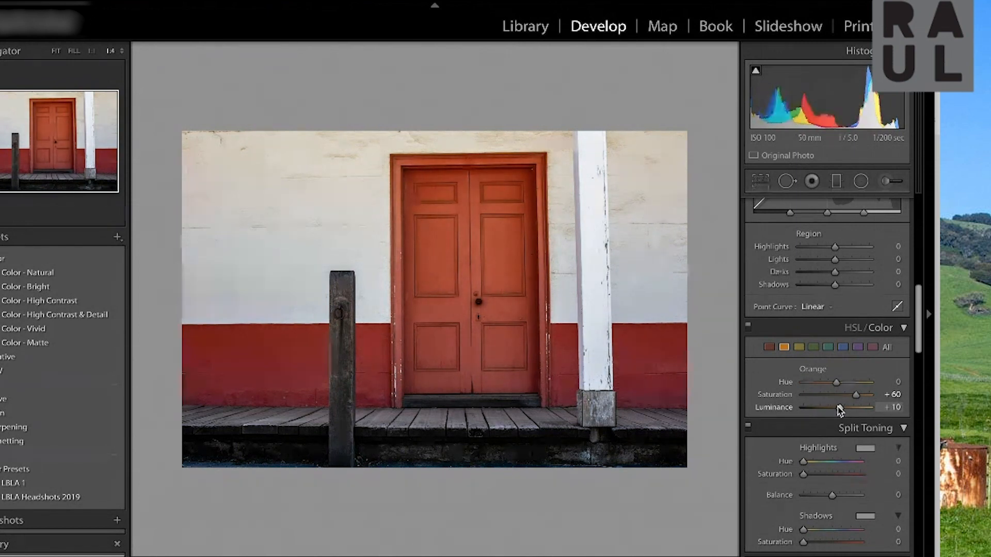
left_click(799, 346)
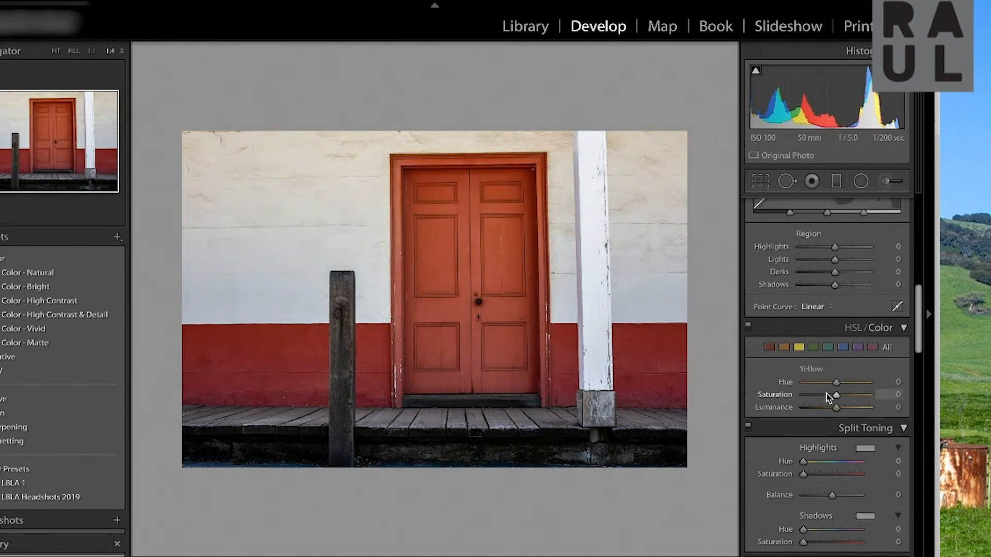
mouse_move(819, 397)
left_mouse_down()
mouse_move(858, 397)
mouse_move(827, 409)
left_mouse_up()
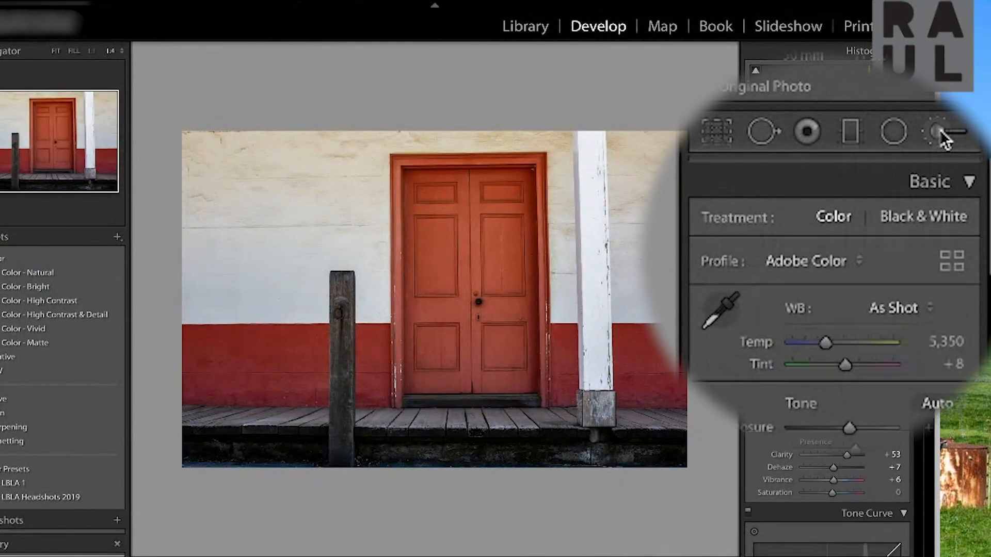
Paint an Adjustment Brush mask over the red door and set the mask's Blacks to −2
left_click(888, 182)
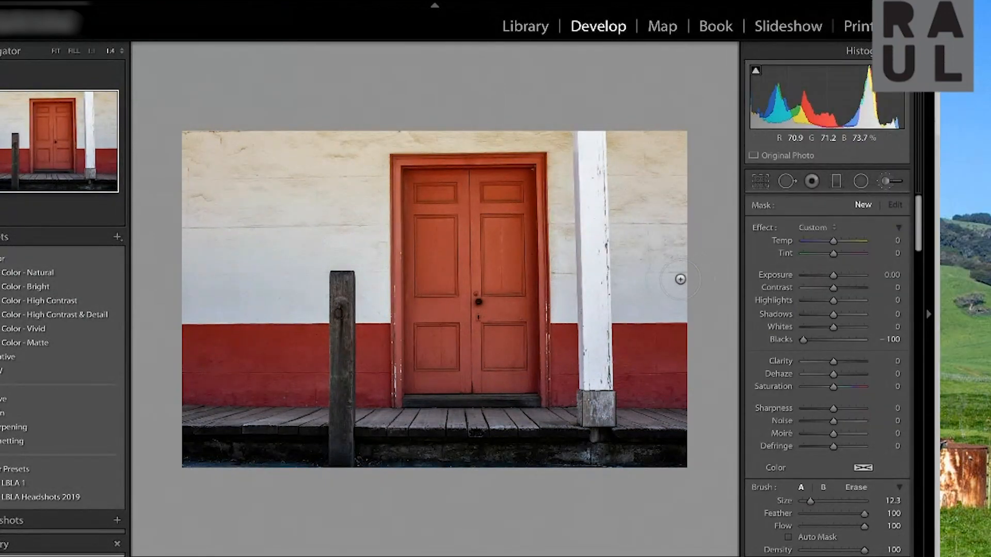
mouse_move(411, 170)
left_mouse_down()
mouse_move(421, 242)
mouse_move(416, 376)
left_mouse_up()
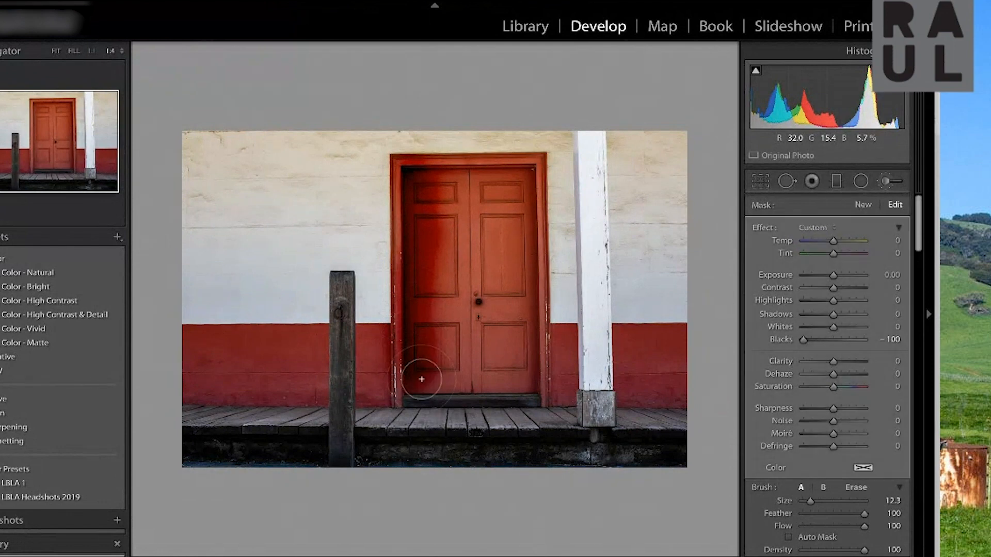
mouse_move(431, 257)
left_mouse_down()
mouse_move(471, 394)
mouse_move(469, 194)
mouse_move(444, 169)
mouse_move(425, 167)
mouse_move(519, 166)
mouse_move(503, 259)
mouse_move(471, 320)
mouse_move(513, 236)
mouse_move(509, 382)
mouse_move(407, 384)
mouse_move(380, 336)
mouse_move(364, 353)
mouse_move(409, 392)
mouse_move(522, 392)
mouse_move(564, 349)
mouse_move(563, 330)
mouse_move(542, 405)
mouse_move(342, 410)
mouse_move(223, 336)
mouse_move(177, 374)
mouse_move(194, 405)
mouse_move(670, 404)
mouse_move(500, 370)
mouse_move(404, 172)
left_mouse_up()
mouse_move(803, 339)
left_mouse_down()
mouse_move(847, 339)
mouse_move(832, 339)
left_mouse_up()
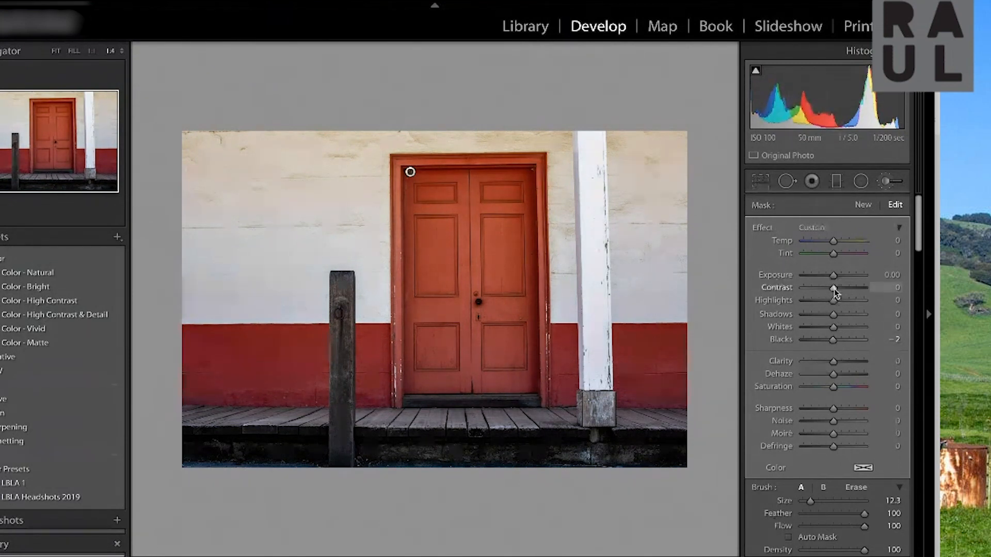
Set the door mask's Contrast to 25, Whites to 27, Clarity to 24, Shadows to −6 and Exposure to −0.05
left_click_drag(836, 291, 844, 294)
left_click_drag(831, 329, 843, 330)
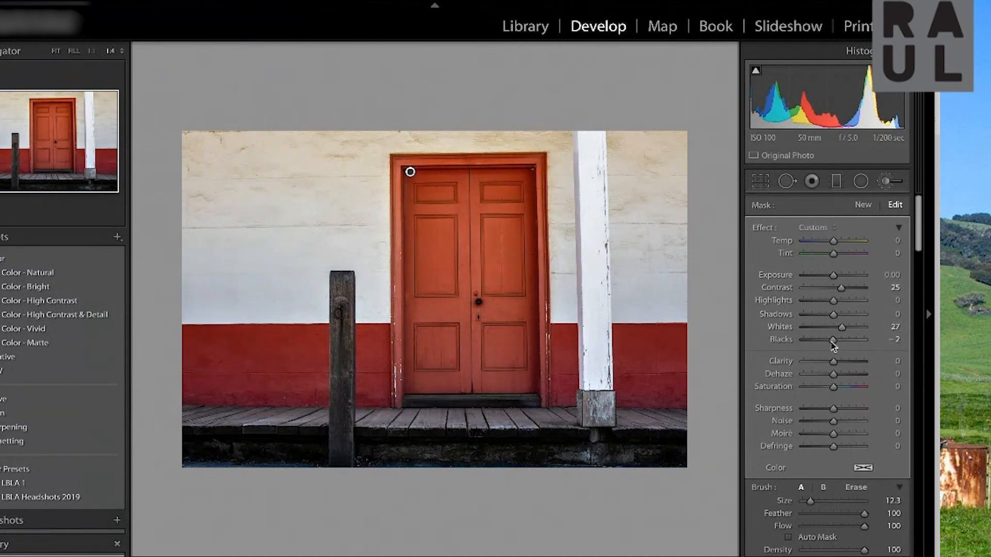
left_click_drag(842, 367, 843, 369)
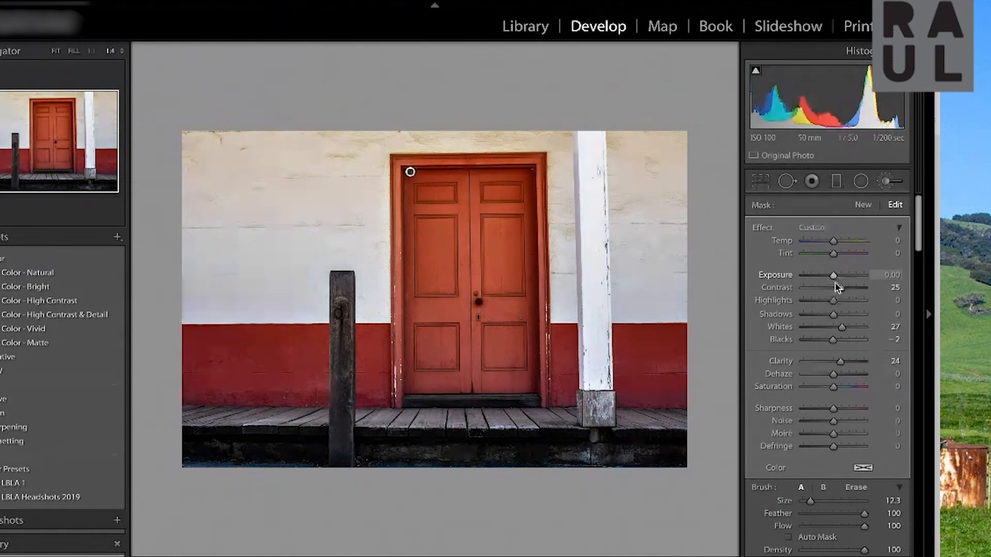
left_click_drag(834, 316, 833, 315)
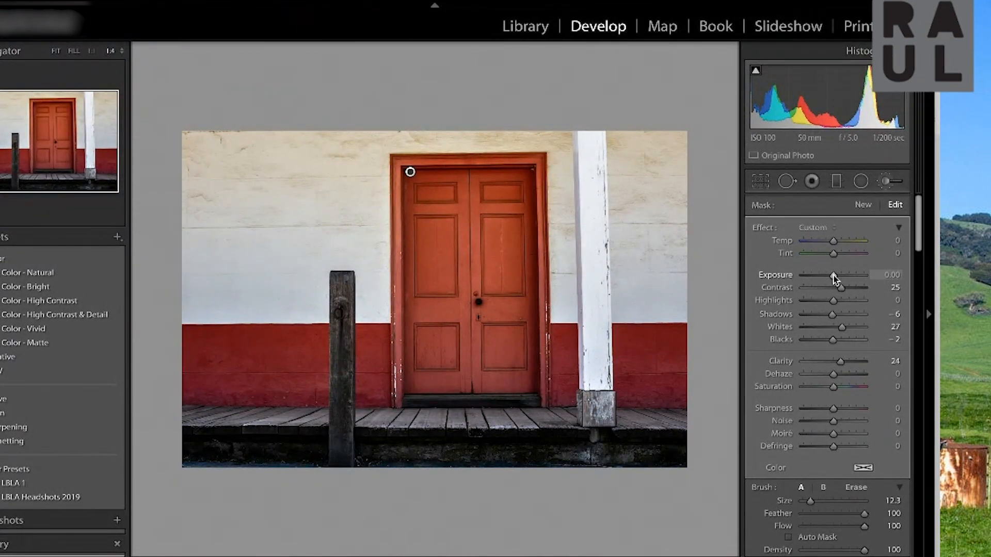
left_click_drag(834, 278, 832, 278)
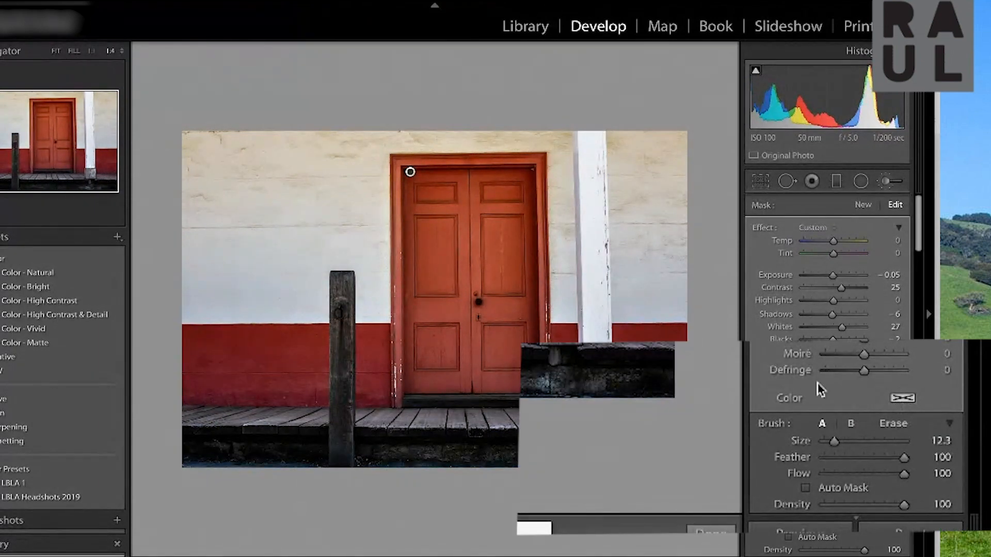
Apply a red color tint with hue 2 to the door mask and lower its saturation to a subtle level
left_click(902, 398)
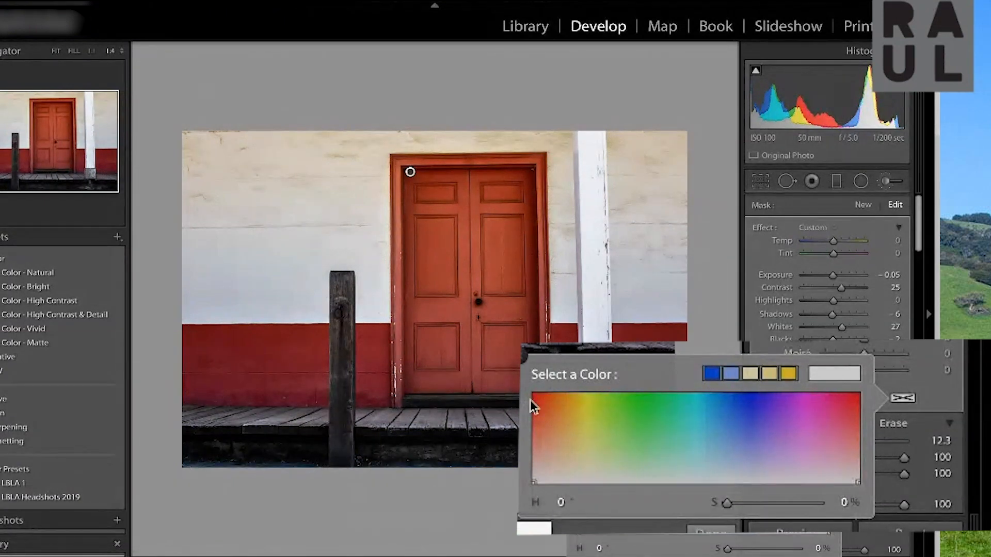
left_click(582, 466)
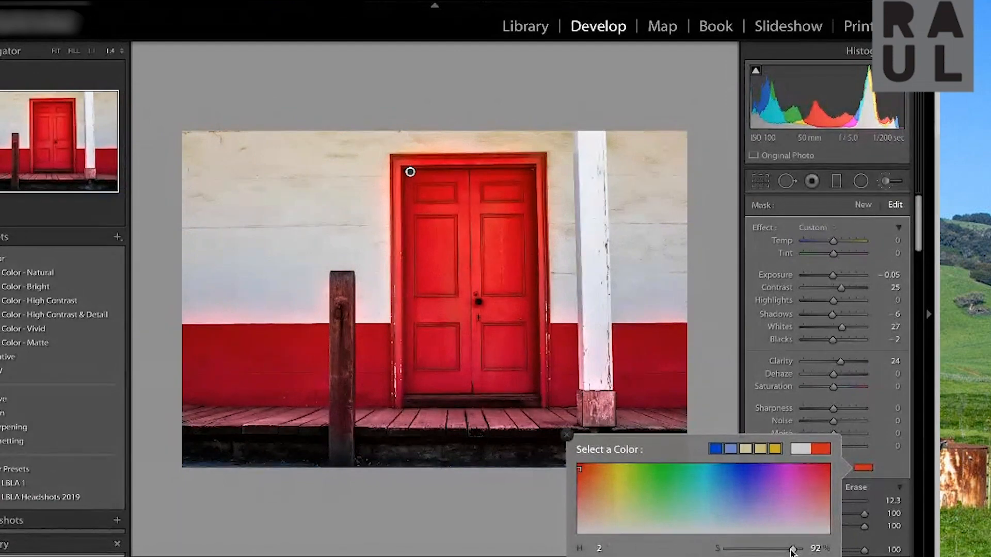
left_click_drag(784, 551, 753, 553)
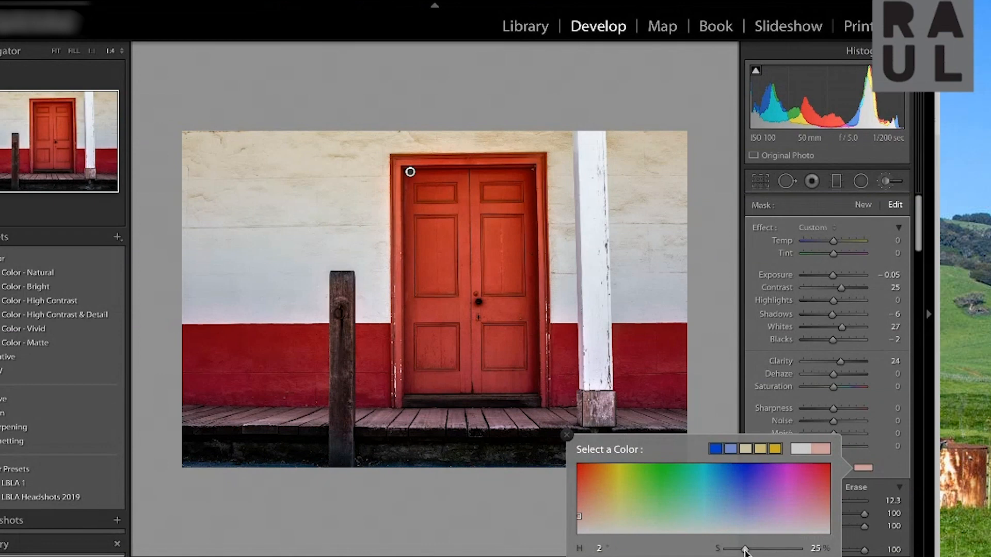
left_click_drag(745, 552, 743, 552)
left_click_drag(744, 551, 735, 552)
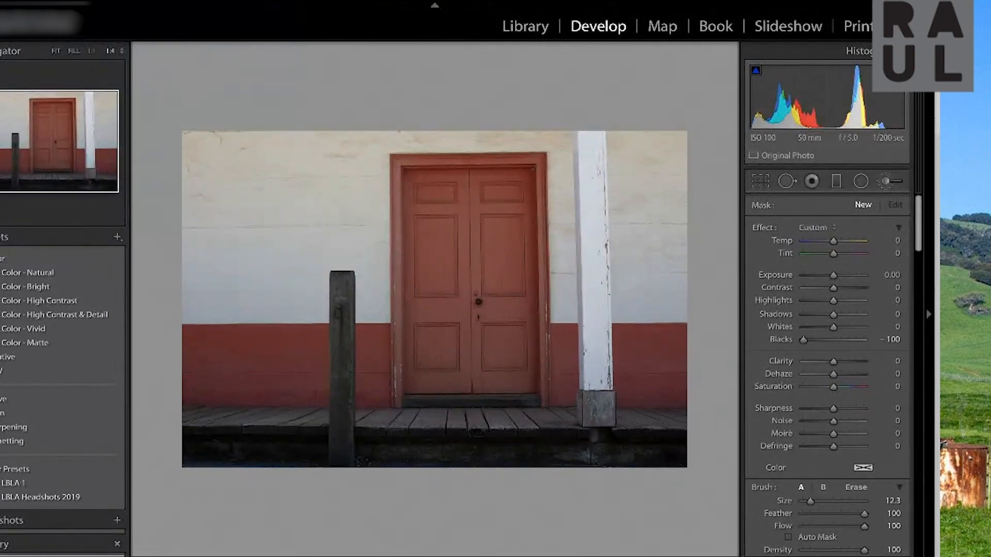
Undo the reset of the door photo's edits
key("ctrl+z")
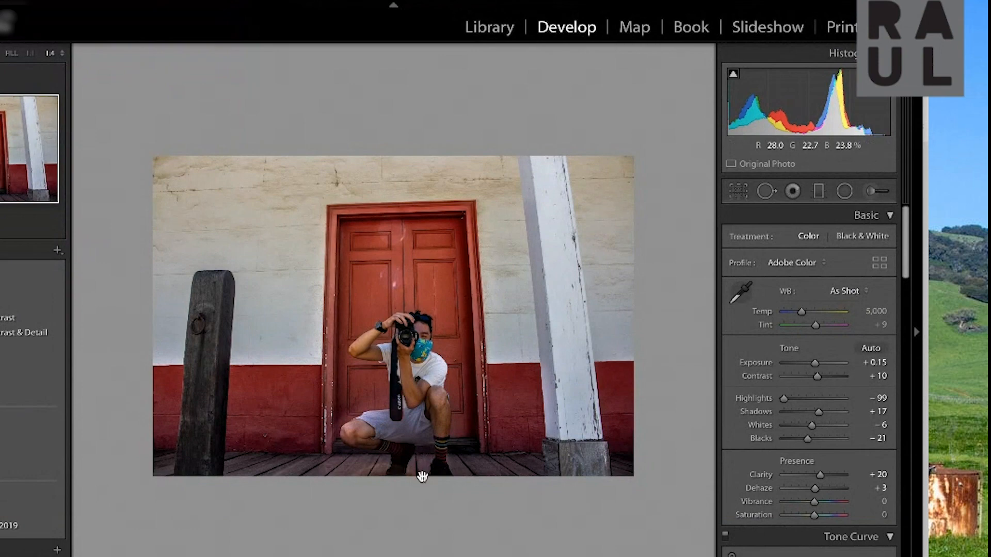
left_click(423, 479)
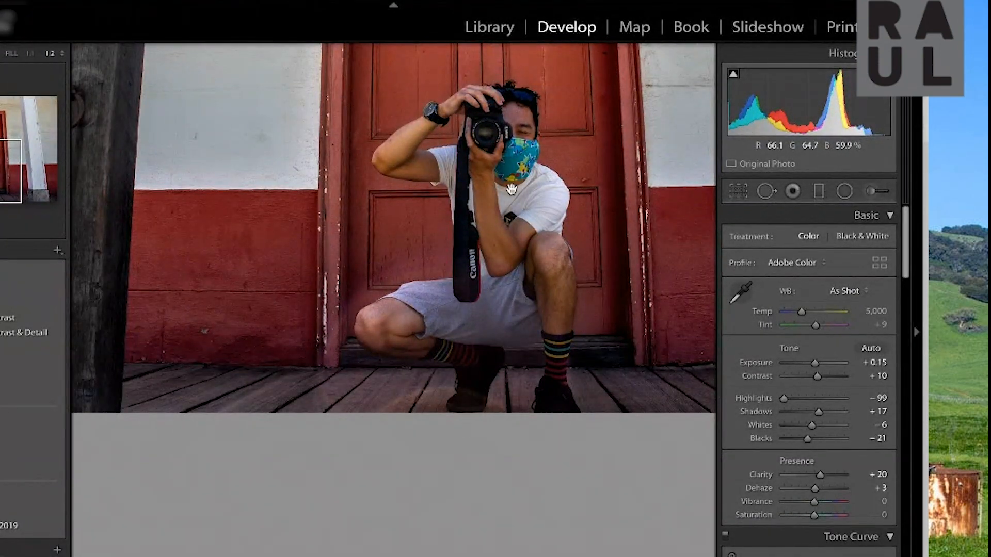
key("ctrl+minus")
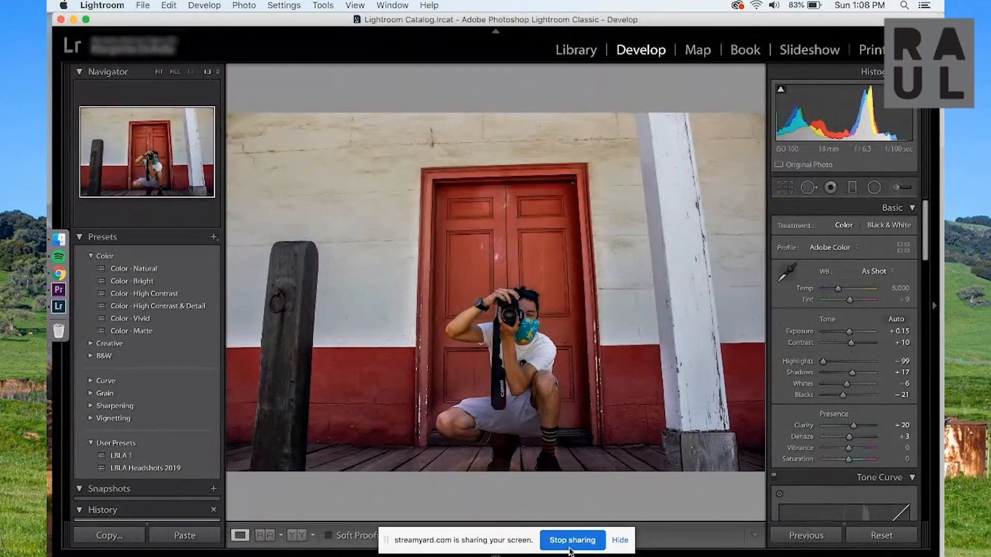
left_click(570, 547)
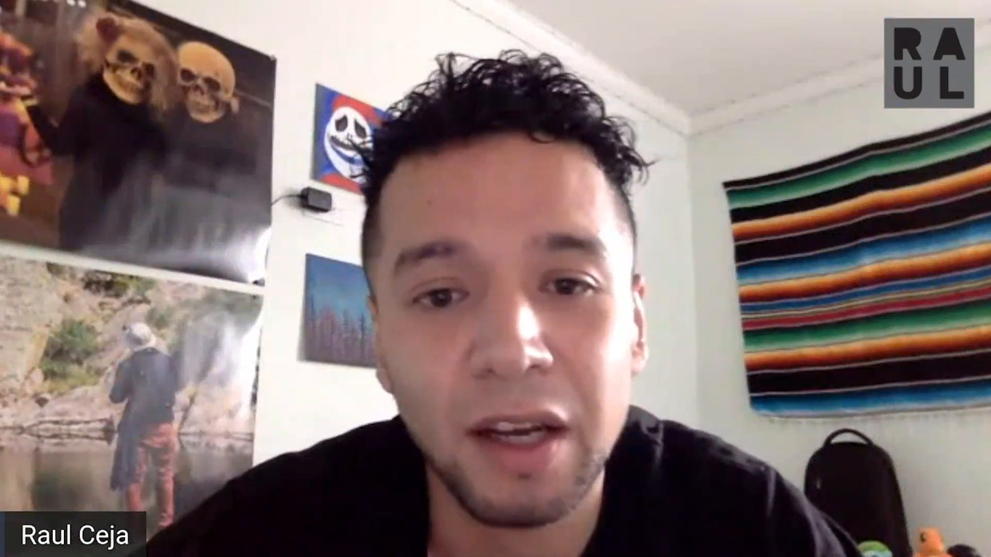